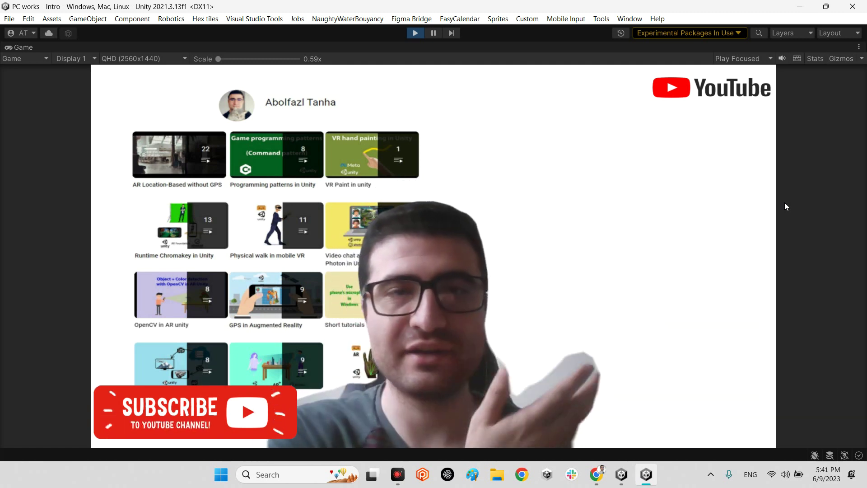
Stop the intro scene, restore the full editor layout and bring up the SonarFx GitHub page
{"action": "left_click", "coordinate": [415, 33]}
{"action": "double_click", "coordinate": [22, 46]}
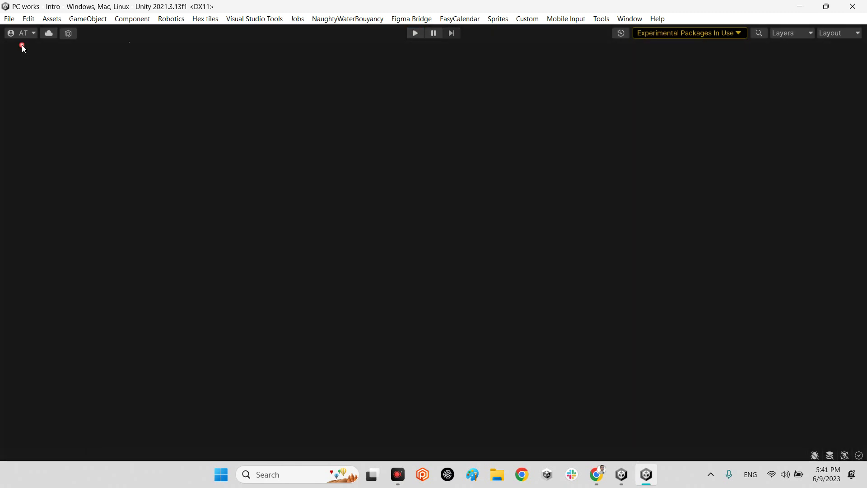
{"action": "left_click", "coordinate": [596, 474]}
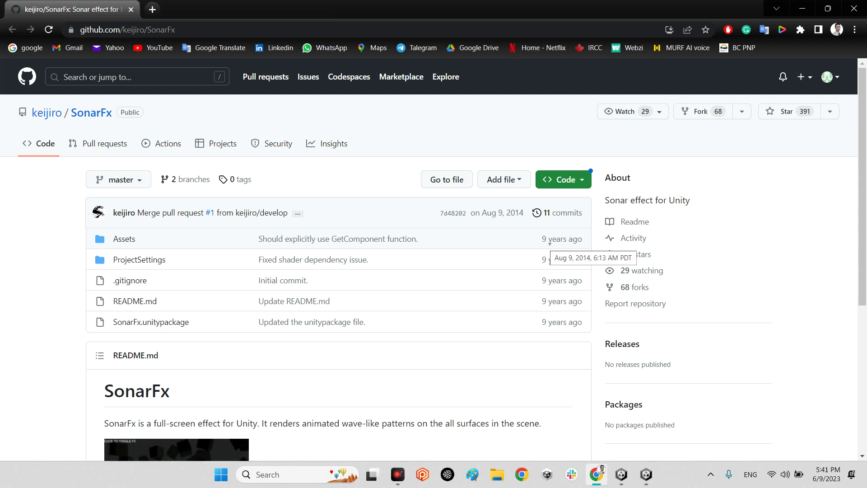
Check the repository's Download ZIP option, then open the keijiro/SonarFx Assets folder
{"action": "mouse_move", "coordinate": [60, 116]}
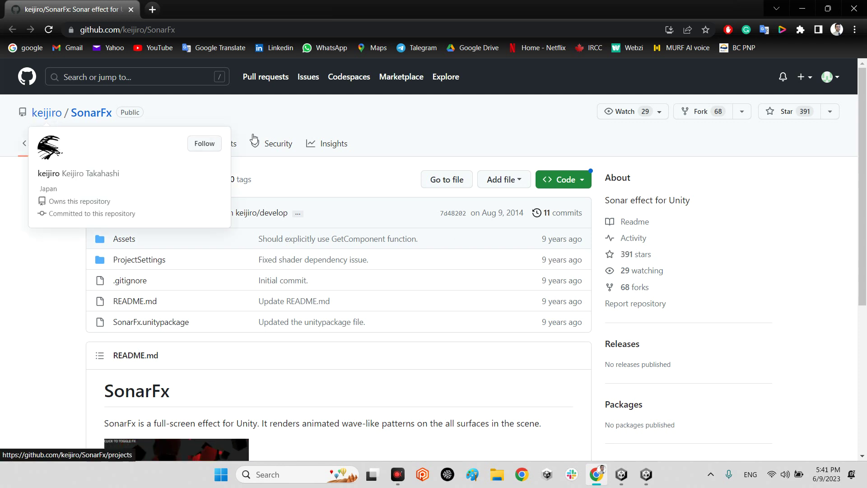
{"action": "left_click", "coordinate": [153, 30]}
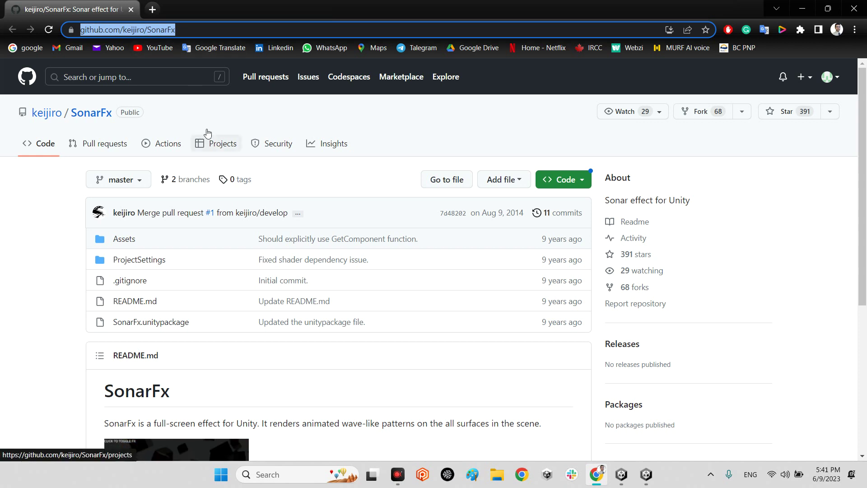
{"action": "left_click", "coordinate": [580, 181]}
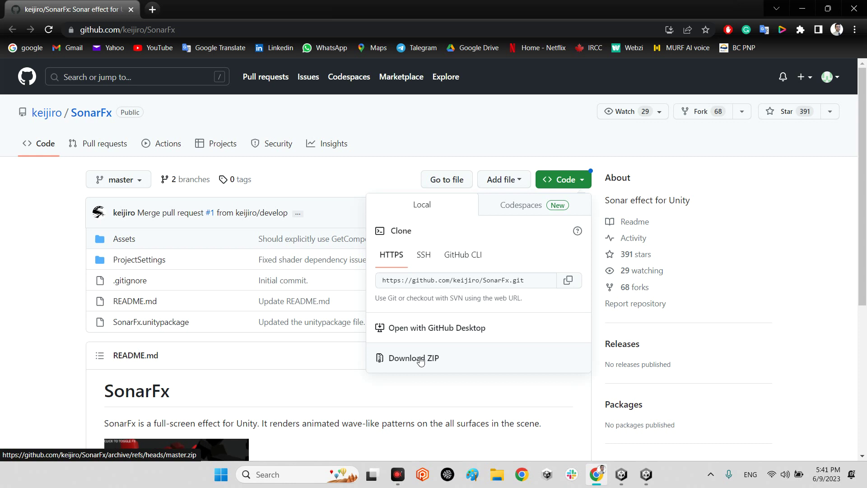
{"action": "left_click", "coordinate": [44, 278]}
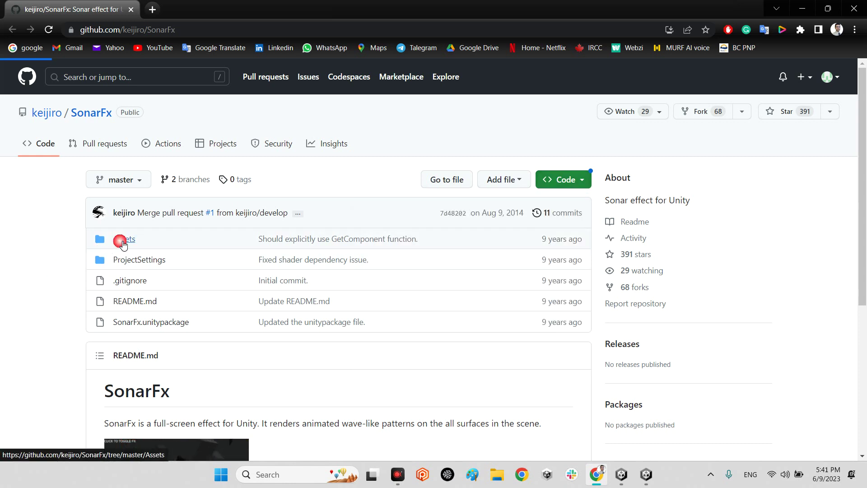
{"action": "left_click", "coordinate": [123, 241]}
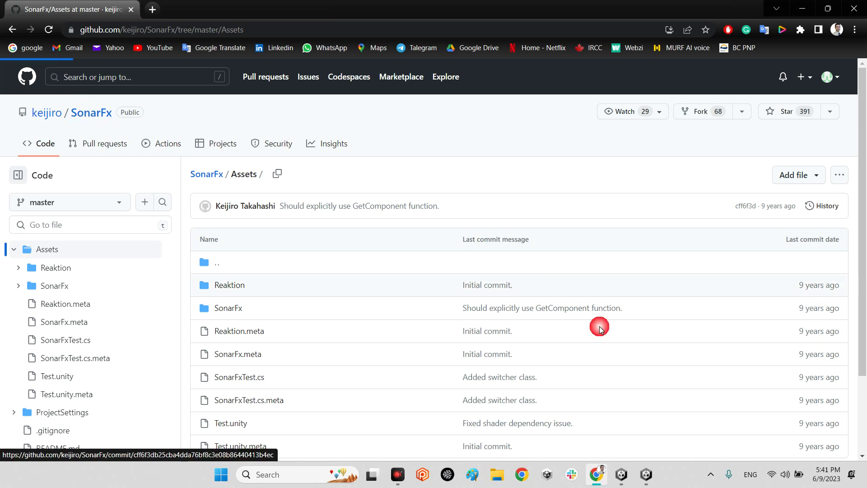
Open the SonarFx Test scene in Unity and orbit it in Scene view
{"action": "left_click", "coordinate": [645, 474]}
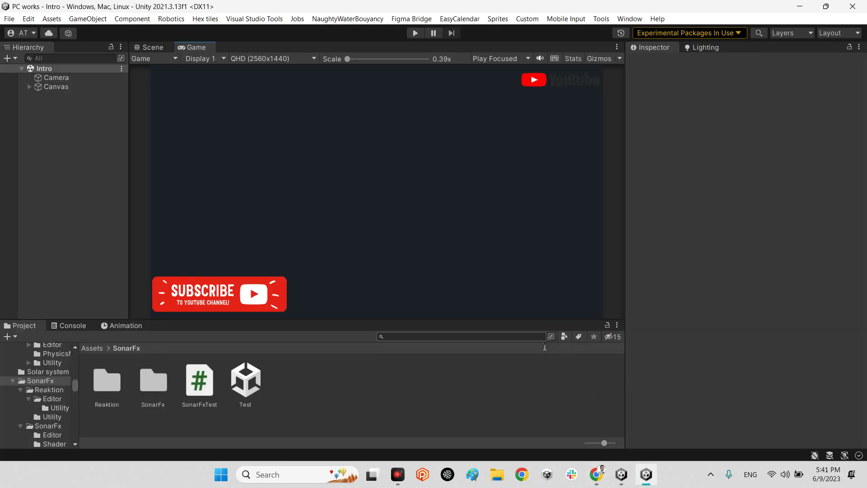
{"action": "double_click", "coordinate": [242, 375]}
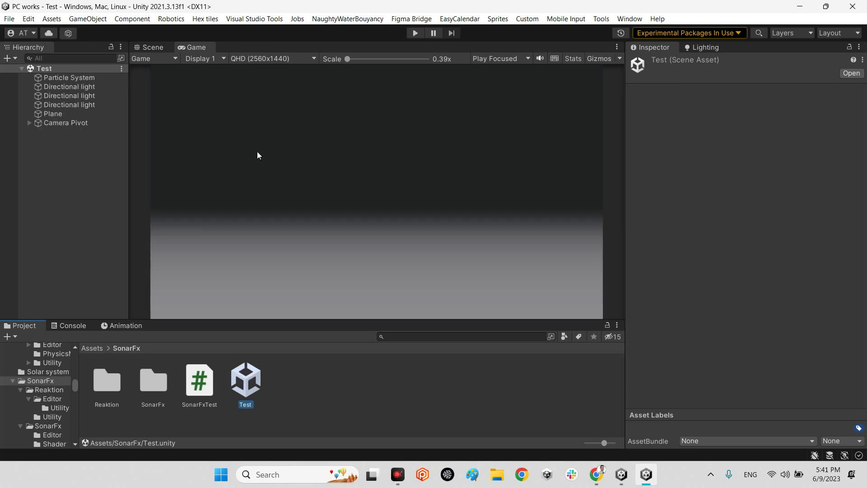
{"action": "left_click", "coordinate": [153, 47]}
{"action": "right_click_drag", "start_coordinate": [386, 192], "coordinate": [525, 211]}
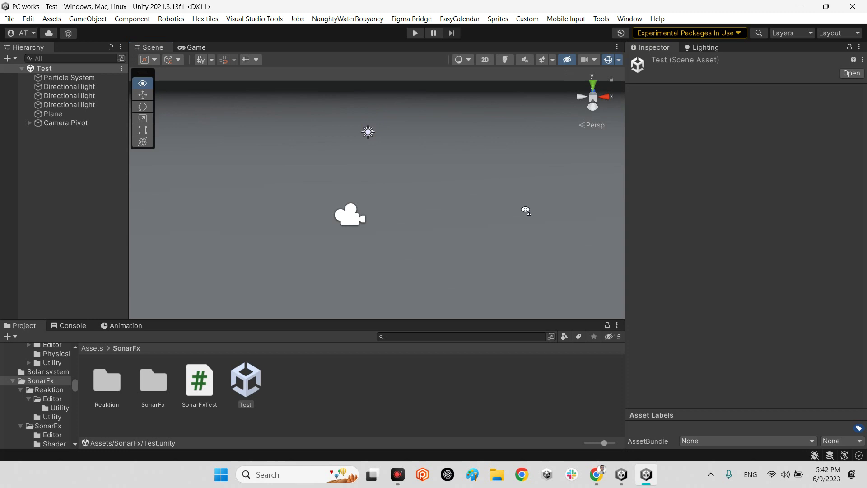
Frame Camera Pivot, select Main Camera to view its Sonar Fx settings, and play the scene
{"action": "left_click", "coordinate": [75, 124]}
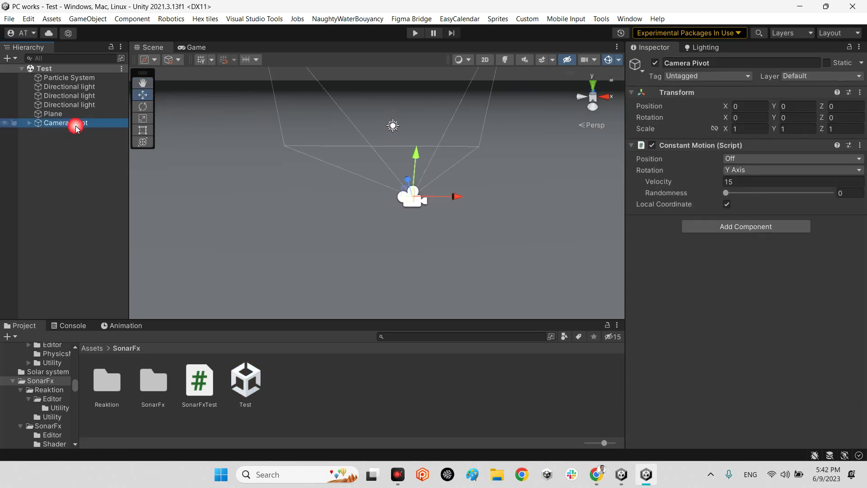
{"action": "double_click", "coordinate": [34, 124]}
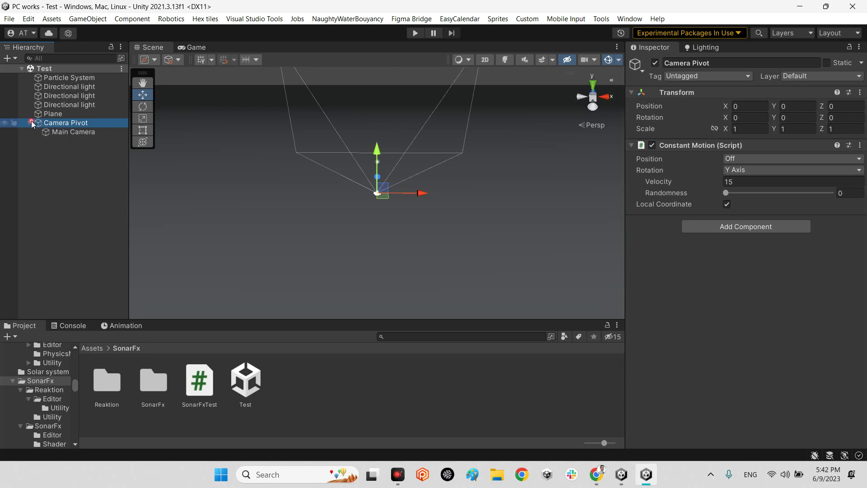
{"action": "left_click", "coordinate": [68, 132]}
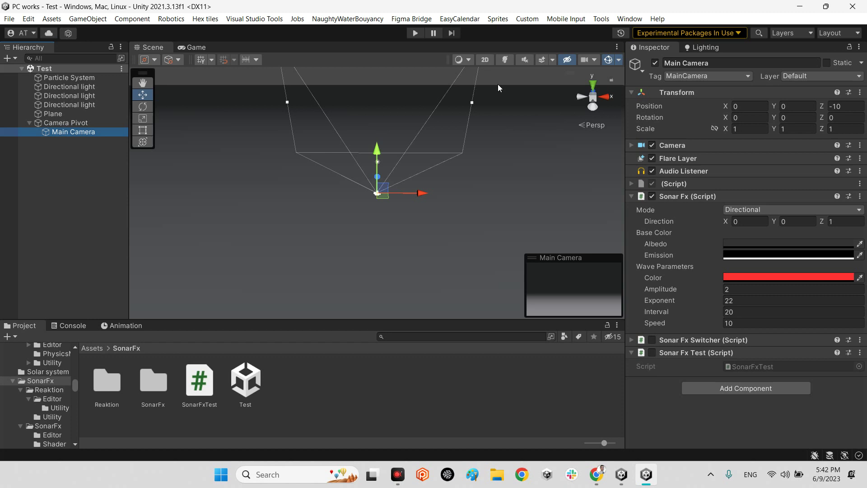
{"action": "left_click", "coordinate": [416, 33]}
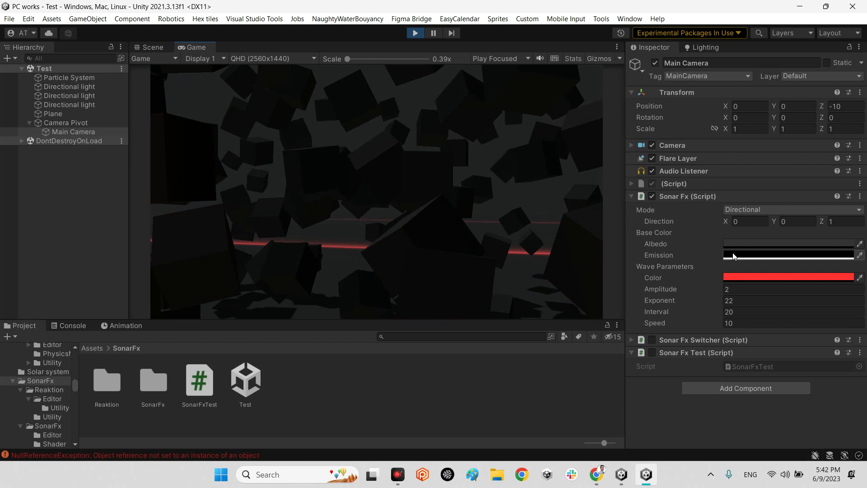
Set the Sonar Fx Wave Parameters Color to fully saturated bright green, hex 19F81E
{"action": "left_click", "coordinate": [735, 276]}
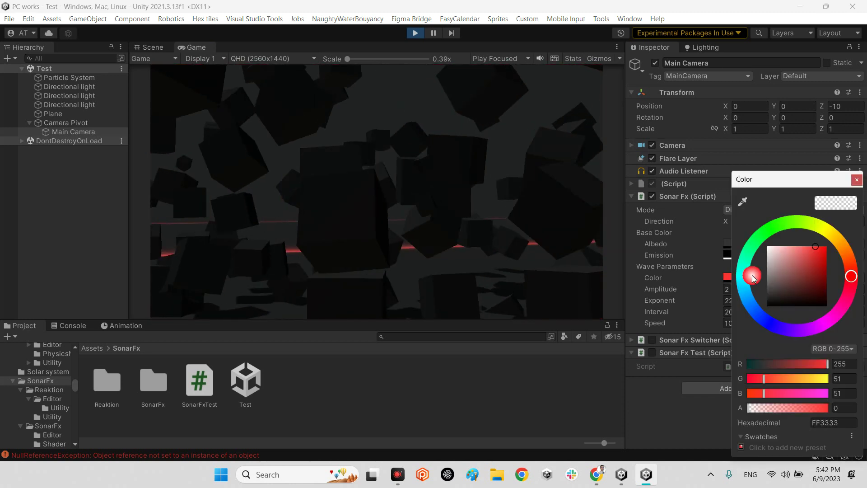
{"action": "left_click", "coordinate": [770, 230]}
{"action": "left_click_drag", "start_coordinate": [807, 257], "coordinate": [821, 243]}
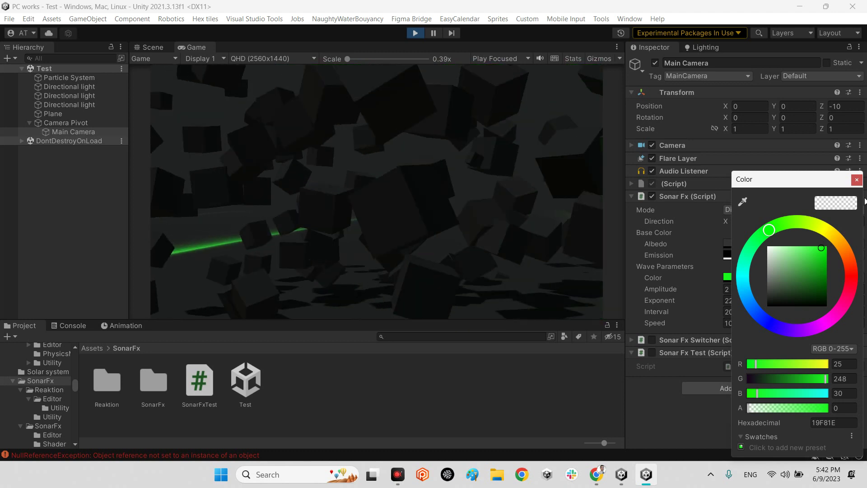
{"action": "left_click", "coordinate": [753, 289]}
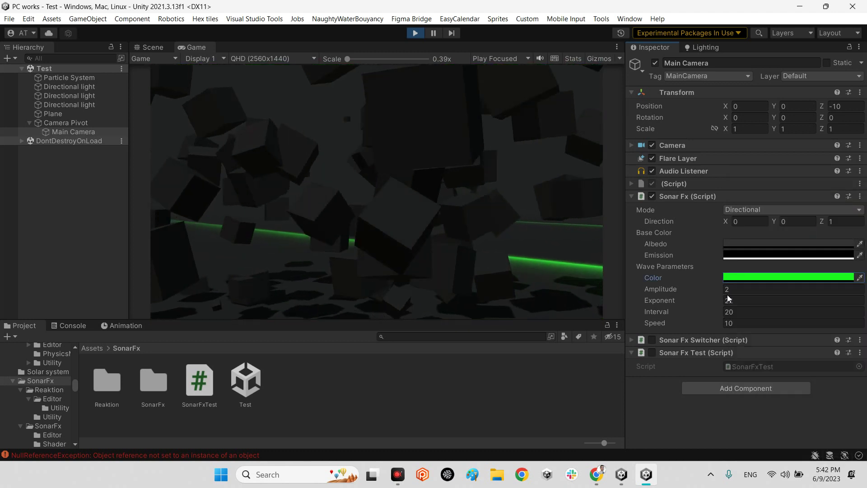
Scrub the wave Amplitude up to about 20, then type it back to 2
{"action": "left_click", "coordinate": [724, 292]}
{"action": "left_click_drag", "start_coordinate": [722, 291], "coordinate": [204, 292]}
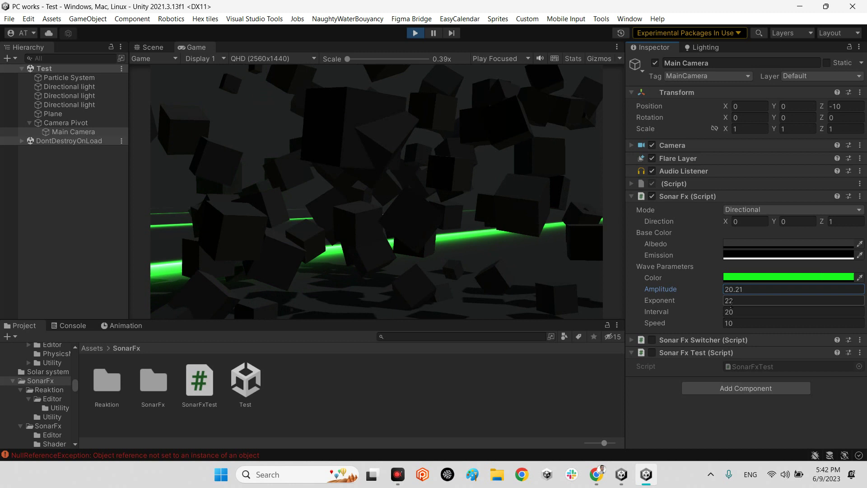
{"action": "left_click", "coordinate": [706, 294]}
{"action": "type", "text": "2"}
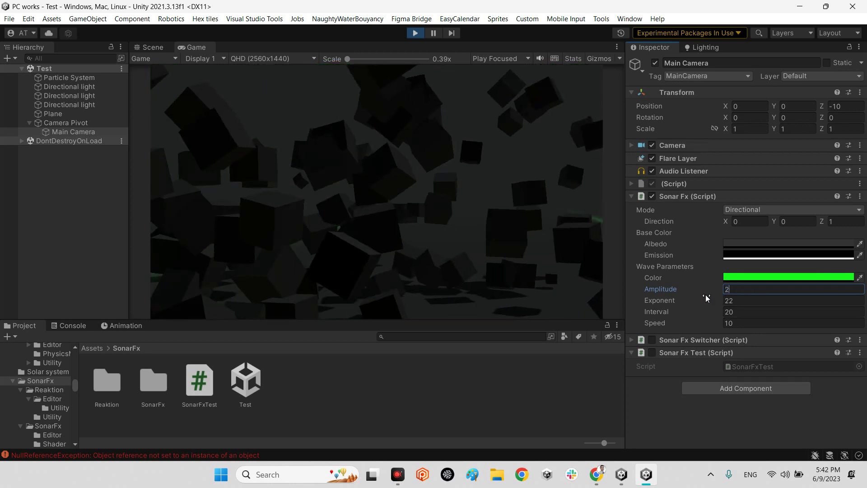
Raise the wave Exponent to 42 and lower the Interval toward 16
{"action": "left_click_drag", "start_coordinate": [711, 300], "coordinate": [459, 294]}
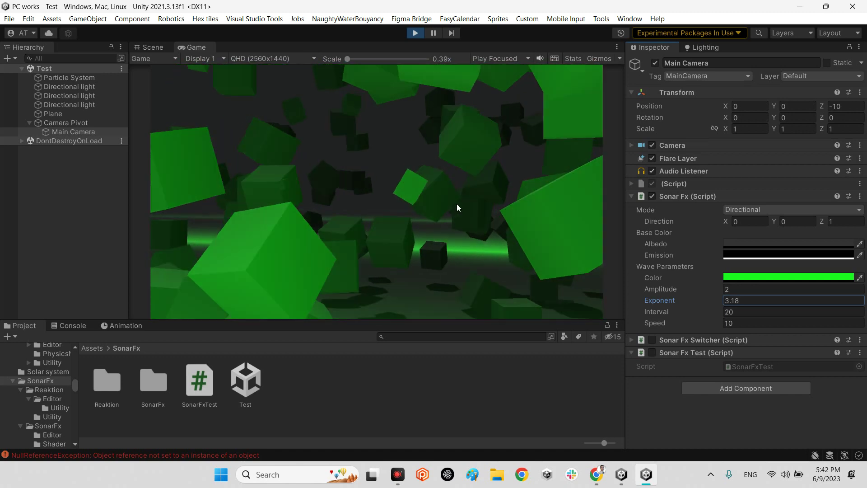
{"action": "left_click_drag", "start_coordinate": [717, 300], "coordinate": [15, 300]}
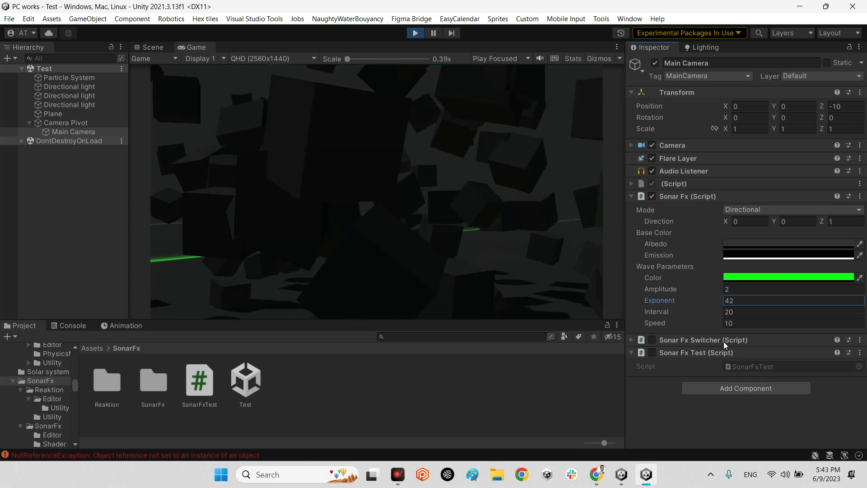
{"action": "left_click_drag", "start_coordinate": [722, 316], "coordinate": [654, 319]}
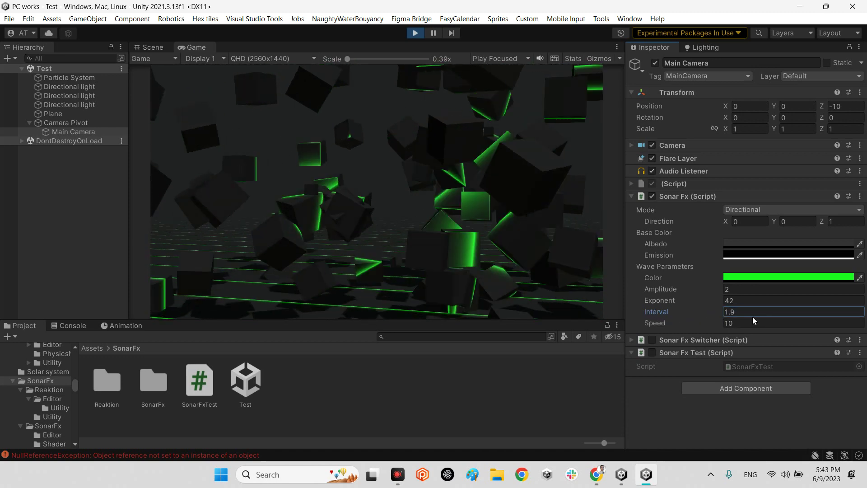
Scrub the Sonar Fx wave Interval to 28.77 and the Speed to 17.08
{"action": "left_click_drag", "start_coordinate": [717, 315], "coordinate": [92, 322]}
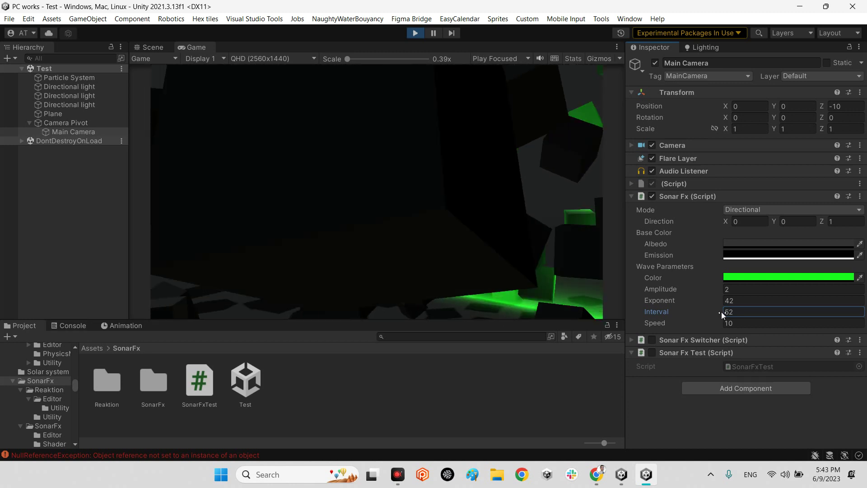
{"action": "left_click_drag", "start_coordinate": [721, 312], "coordinate": [314, 310]}
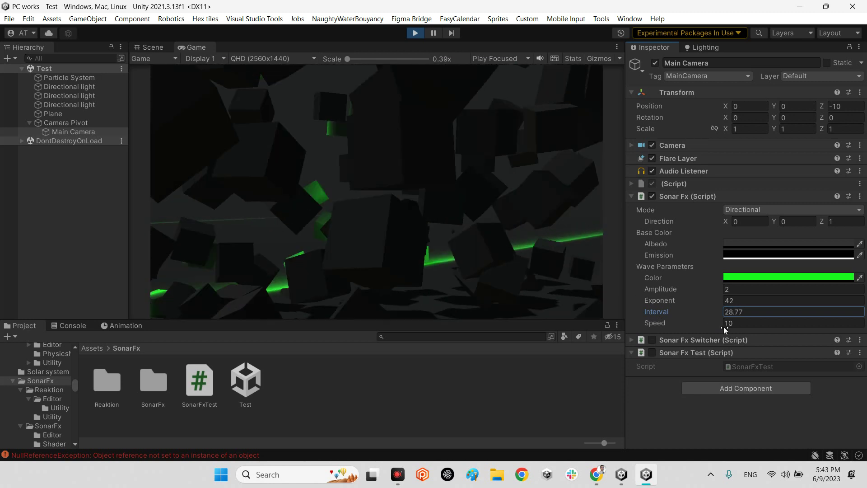
{"action": "left_click_drag", "start_coordinate": [721, 327], "coordinate": [814, 324]}
{"action": "key", "text": "BackSpace"}
{"action": "key", "text": "BackSpace"}
{"action": "type", "text": "1.6"}
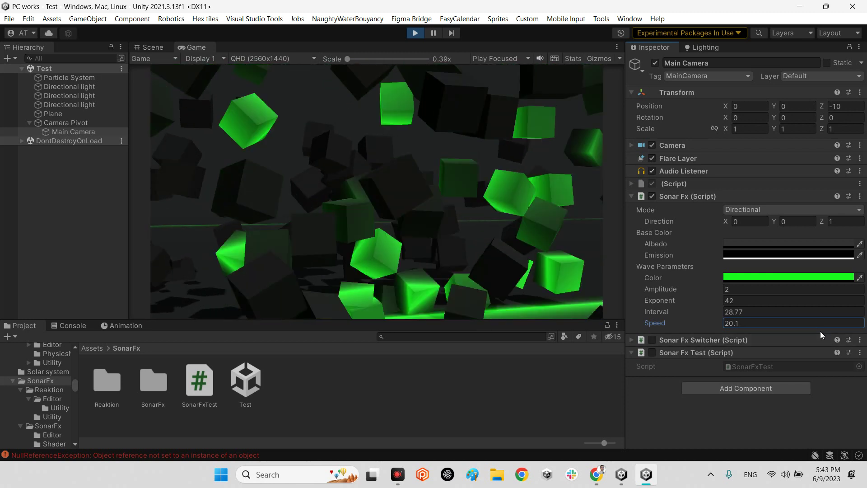
{"action": "left_click_drag", "start_coordinate": [719, 329], "coordinate": [695, 326]}
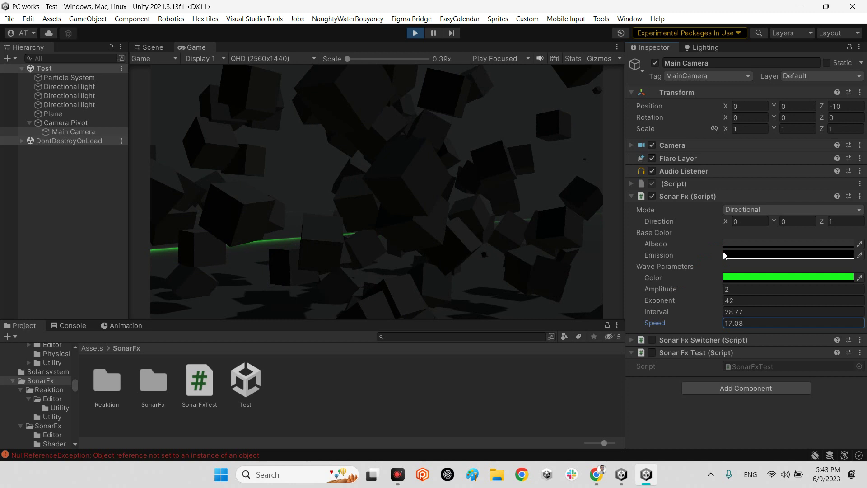
{"action": "left_click", "coordinate": [729, 255]}
{"action": "mouse_move", "coordinate": [766, 272]}
{"action": "left_mouse_down"}
{"action": "mouse_move", "coordinate": [814, 275]}
{"action": "mouse_move", "coordinate": [752, 317]}
{"action": "left_mouse_up"}
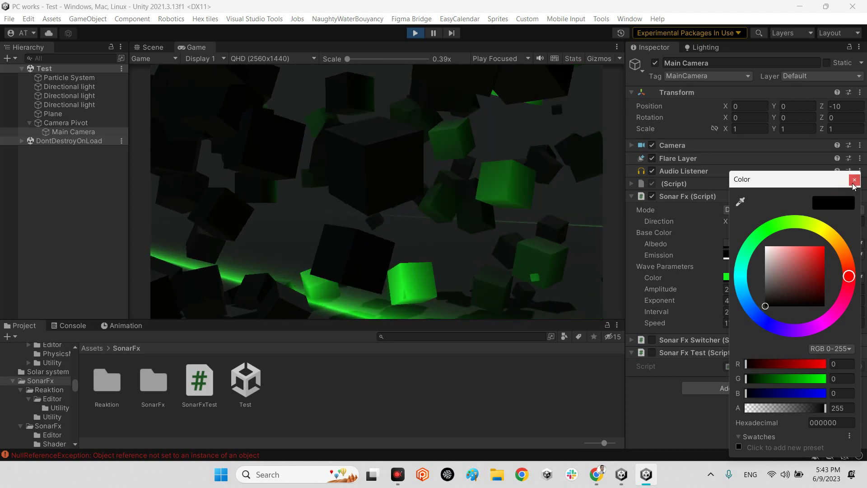
{"action": "left_click", "coordinate": [853, 180]}
{"action": "left_click", "coordinate": [769, 222]}
{"action": "left_click", "coordinate": [741, 242]}
{"action": "mouse_move", "coordinate": [781, 266]}
{"action": "left_mouse_down"}
{"action": "mouse_move", "coordinate": [775, 255]}
{"action": "mouse_move", "coordinate": [760, 257]}
{"action": "mouse_move", "coordinate": [733, 306]}
{"action": "left_mouse_up"}
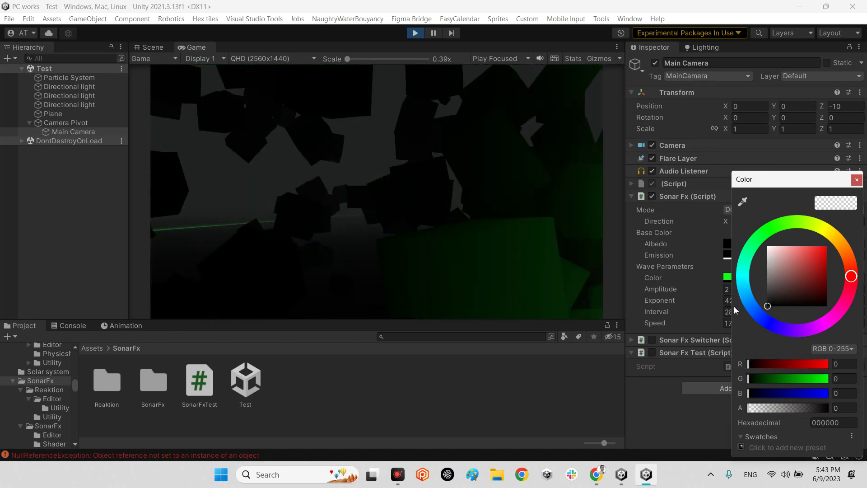
{"action": "left_click", "coordinate": [856, 181]}
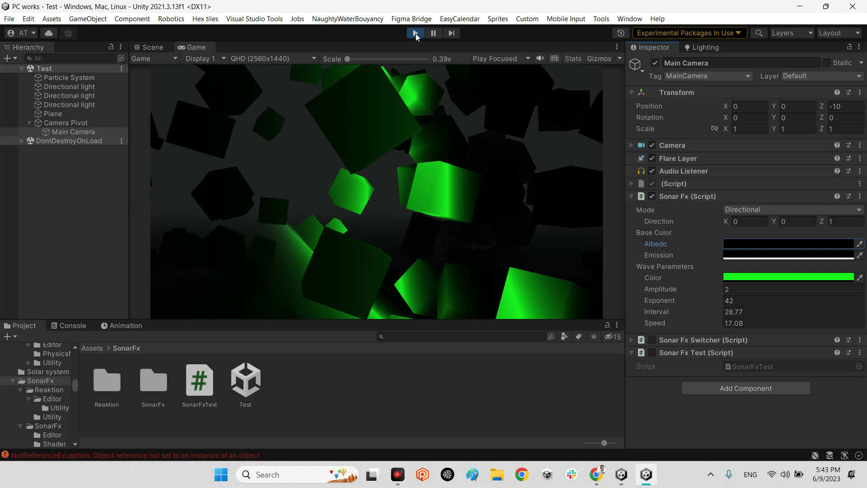
Exit Play mode so the wave reverts to red with its original values
{"action": "left_click", "coordinate": [415, 33]}
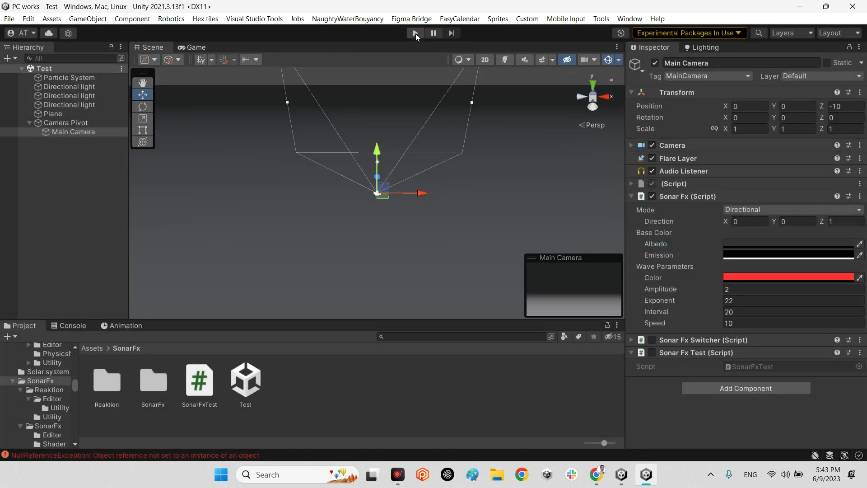